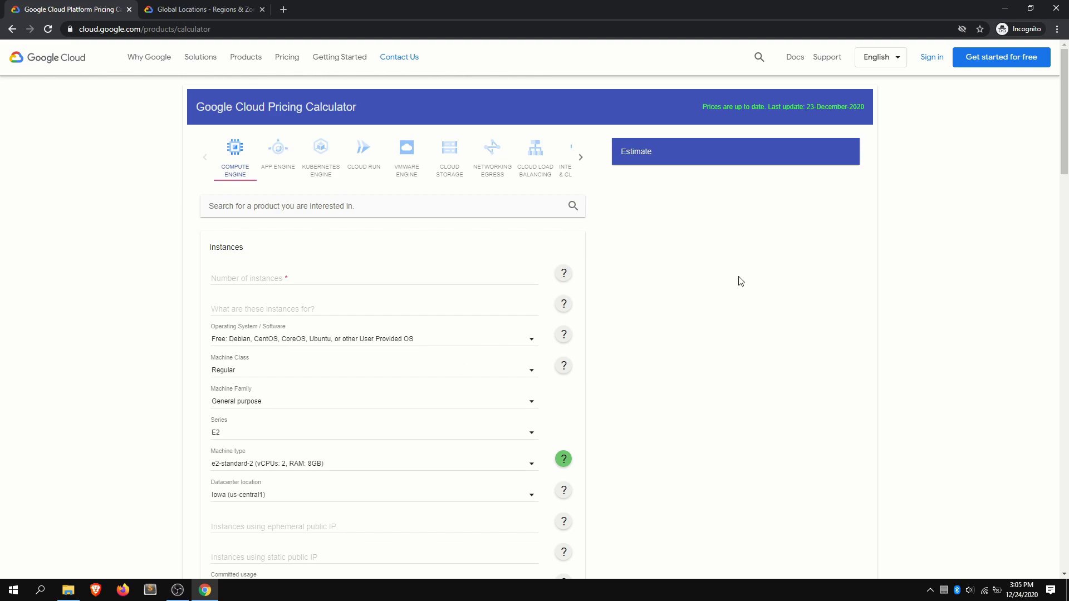
- Price 1 instance and choose e2-medium as the machine type
{"action": "left_click", "coordinate": [290, 279]}
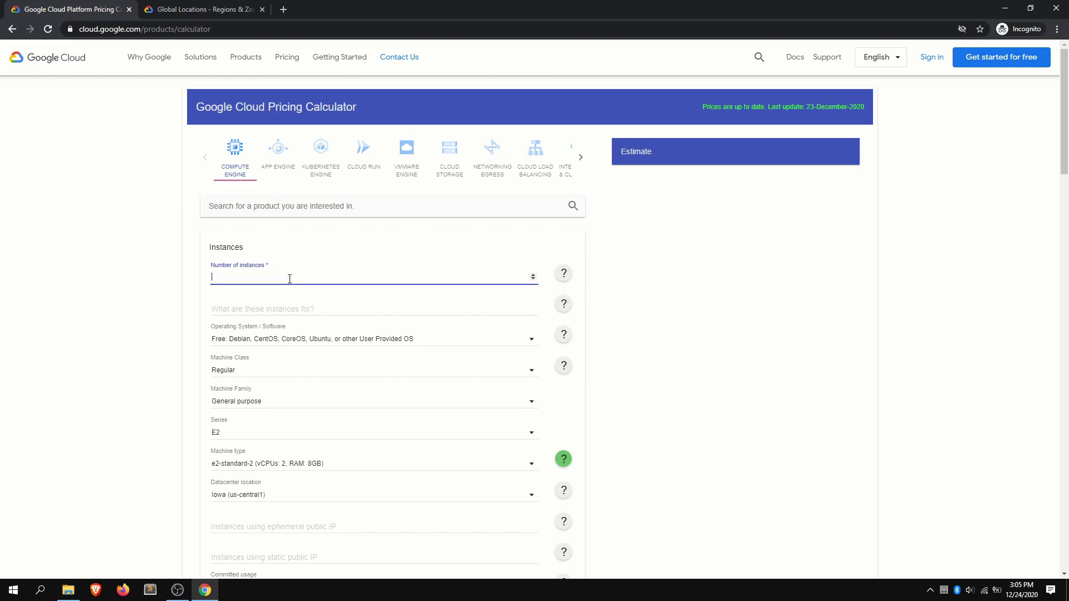
{"action": "left_click", "coordinate": [722, 286]}
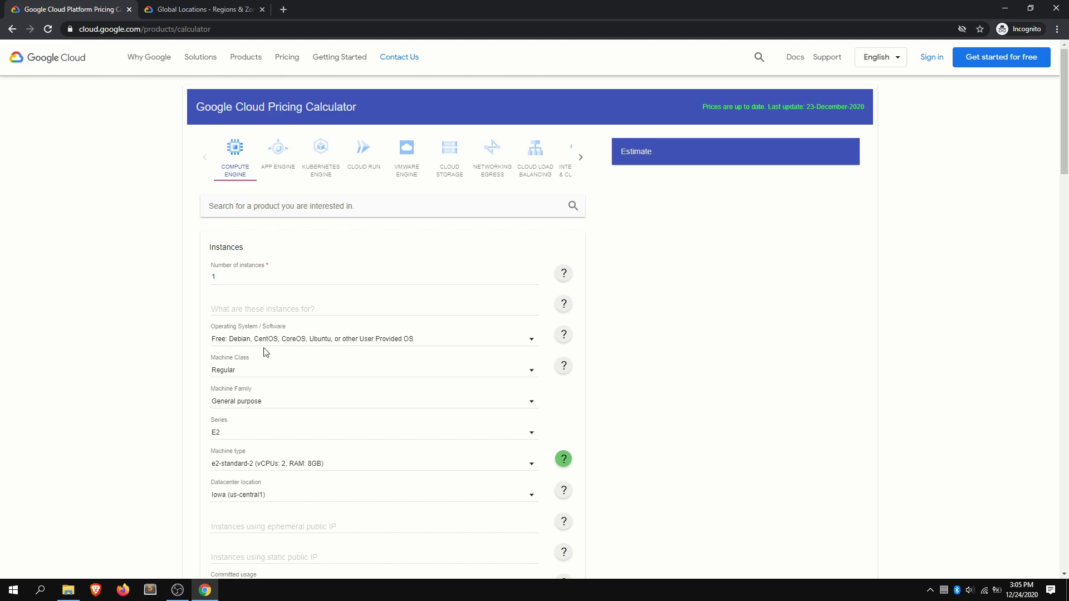
{"action": "scroll", "coordinate": [267, 349], "scroll_direction": "down", "scroll_amount": 1}
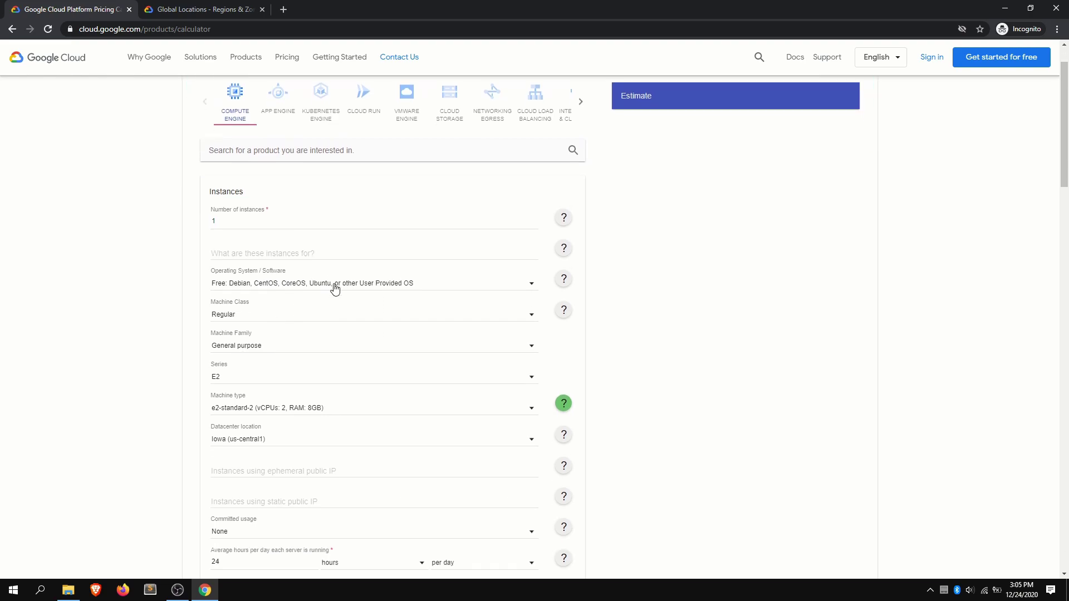
{"action": "scroll", "coordinate": [335, 289], "scroll_direction": "down", "scroll_amount": 1}
{"action": "left_click", "coordinate": [251, 321]}
{"action": "left_click", "coordinate": [298, 362]}
{"action": "left_click", "coordinate": [298, 362]}
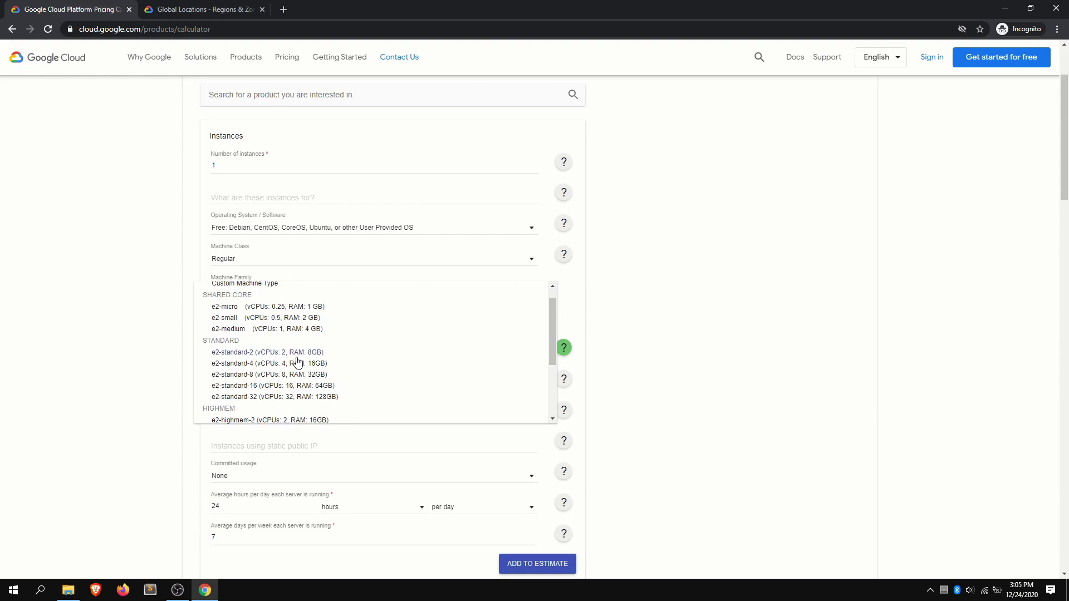
{"action": "left_click", "coordinate": [265, 329]}
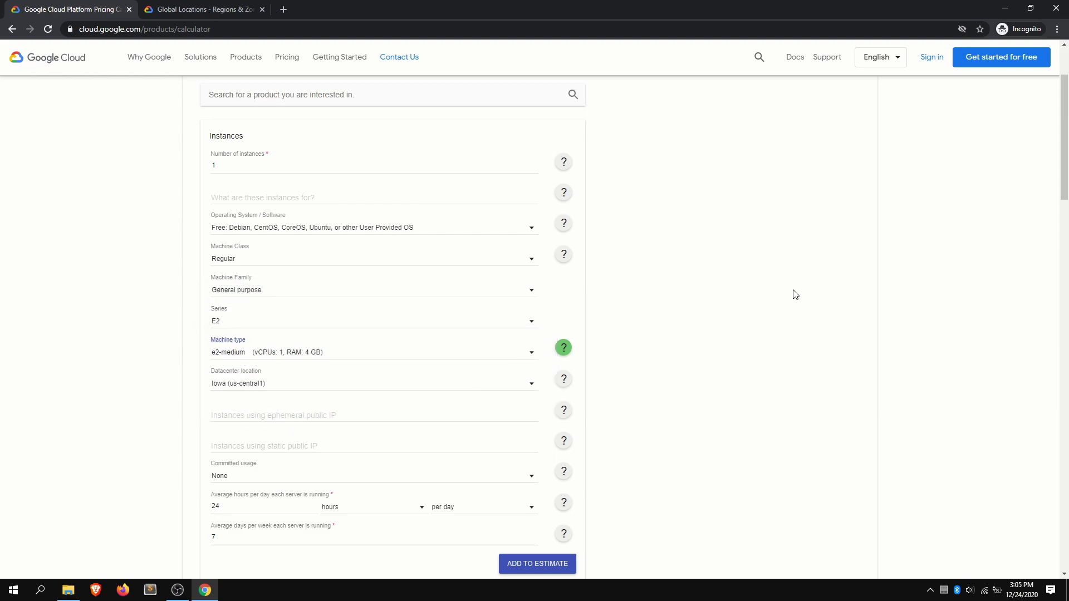
- Choose a 3-year committed usage term and add the Iowa instance to the estimate
{"action": "scroll", "coordinate": [383, 414], "scroll_direction": "down", "scroll_amount": 1}
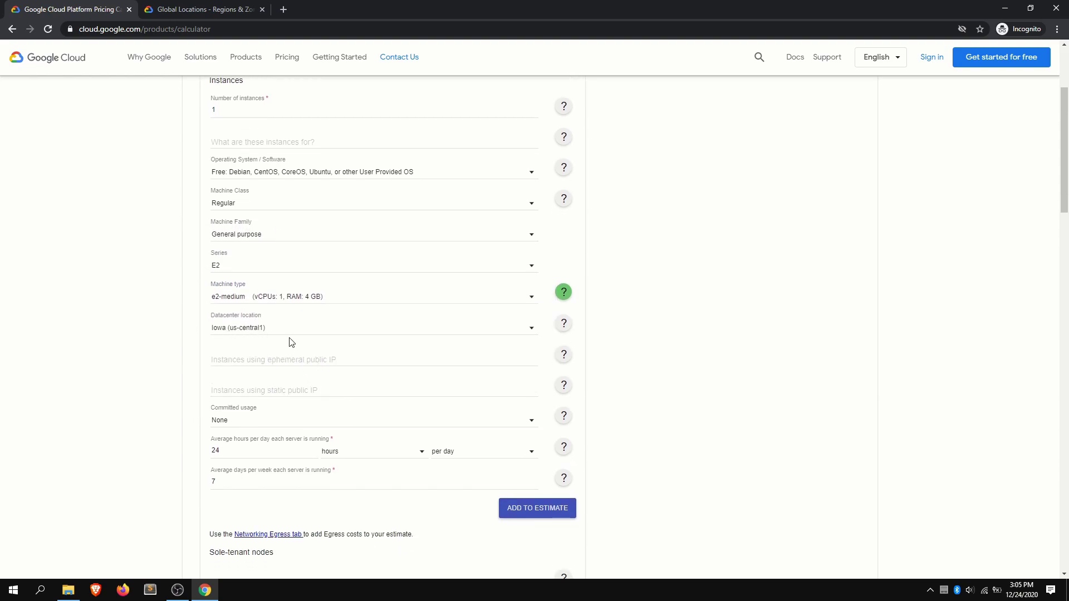
{"action": "scroll", "coordinate": [287, 348], "scroll_direction": "down", "scroll_amount": 1}
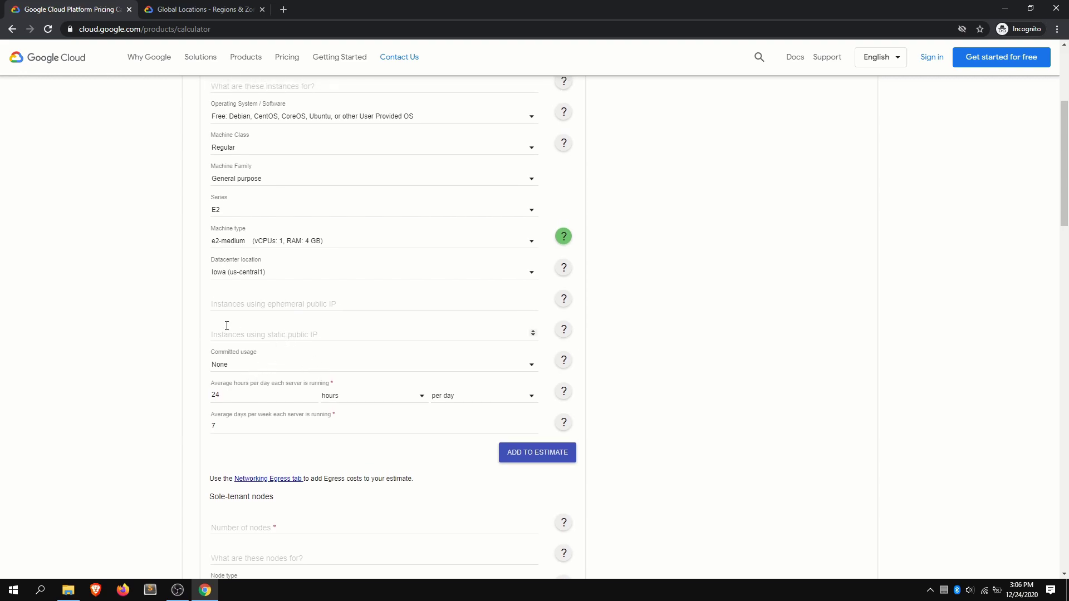
{"action": "left_click", "coordinate": [259, 369]}
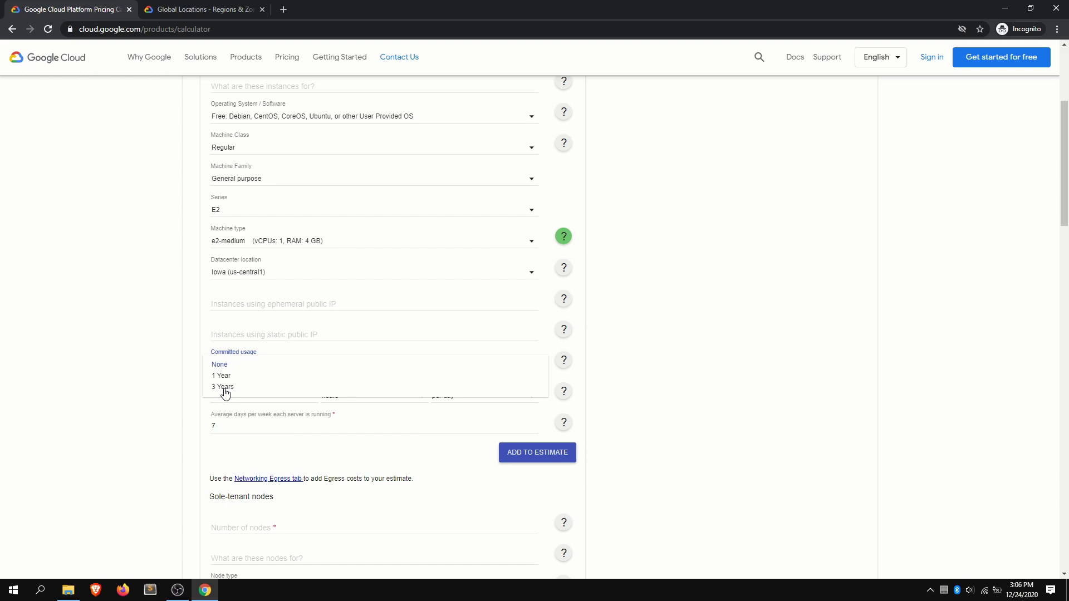
{"action": "left_click", "coordinate": [223, 386]}
{"action": "left_click", "coordinate": [162, 382]}
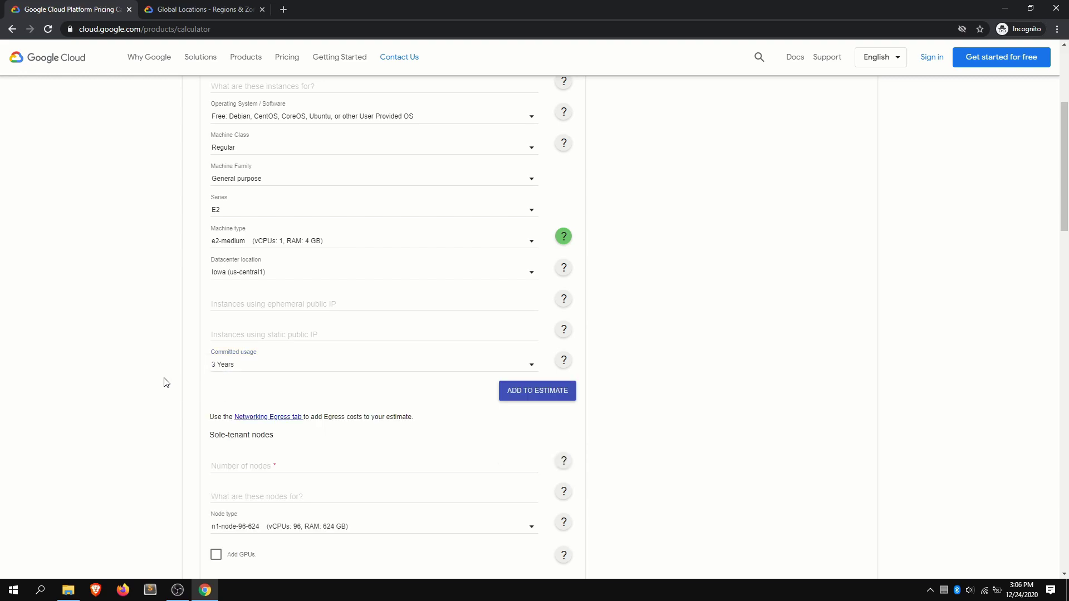
{"action": "left_click", "coordinate": [536, 392]}
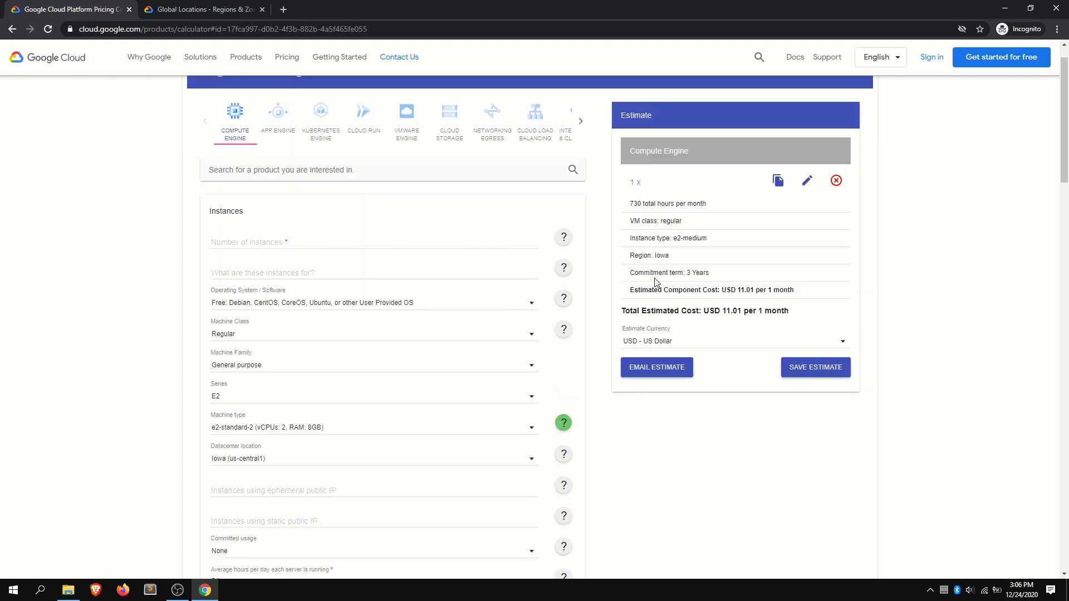
- Check the USD 11.01 estimate total, then bring up the Cloud Load Balancing pricing form
{"action": "left_click_drag", "start_coordinate": [713, 309], "coordinate": [779, 311]}
{"action": "left_click", "coordinate": [901, 327]}
{"action": "left_click", "coordinate": [581, 122]}
{"action": "left_click", "coordinate": [541, 121]}
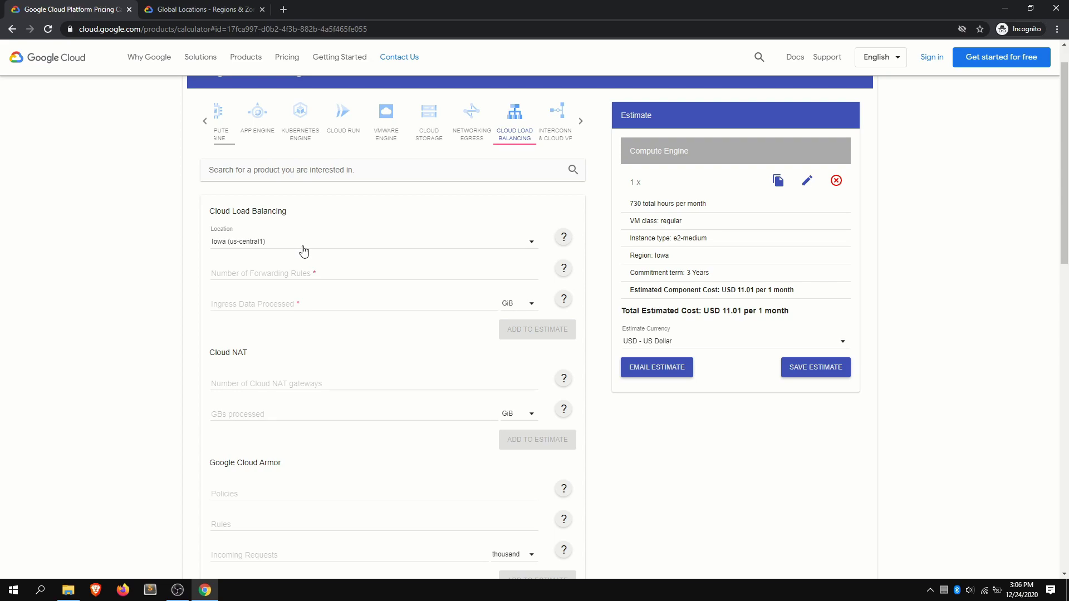
- Enter 100 GiB ingress and 0 forwarding rules, and add load balancing to the estimate
{"action": "left_click", "coordinate": [282, 303]}
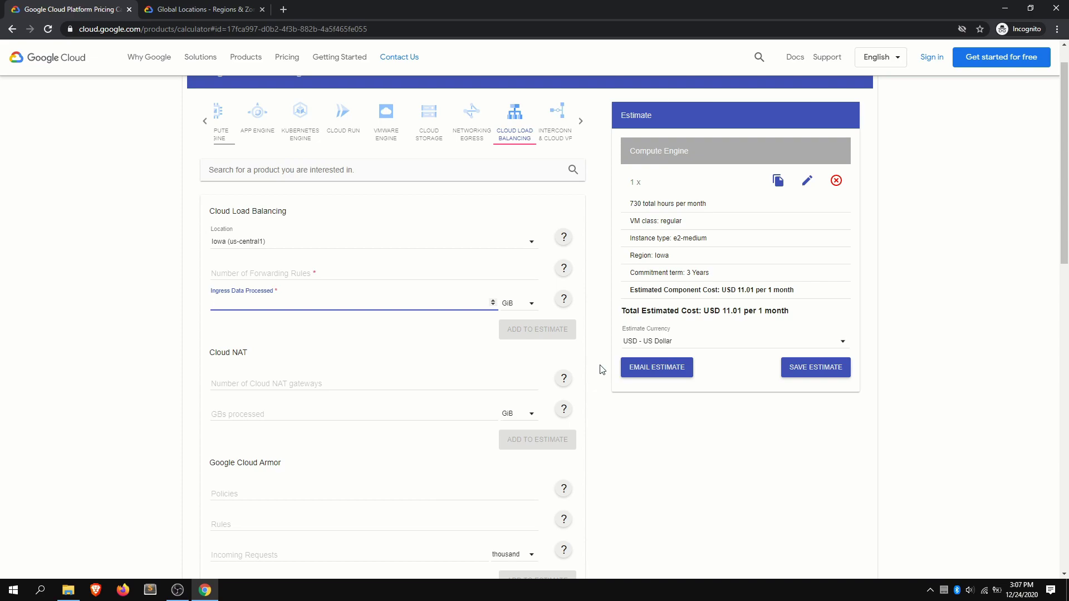
{"action": "type", "text": "100"}
{"action": "left_click", "coordinate": [154, 363]}
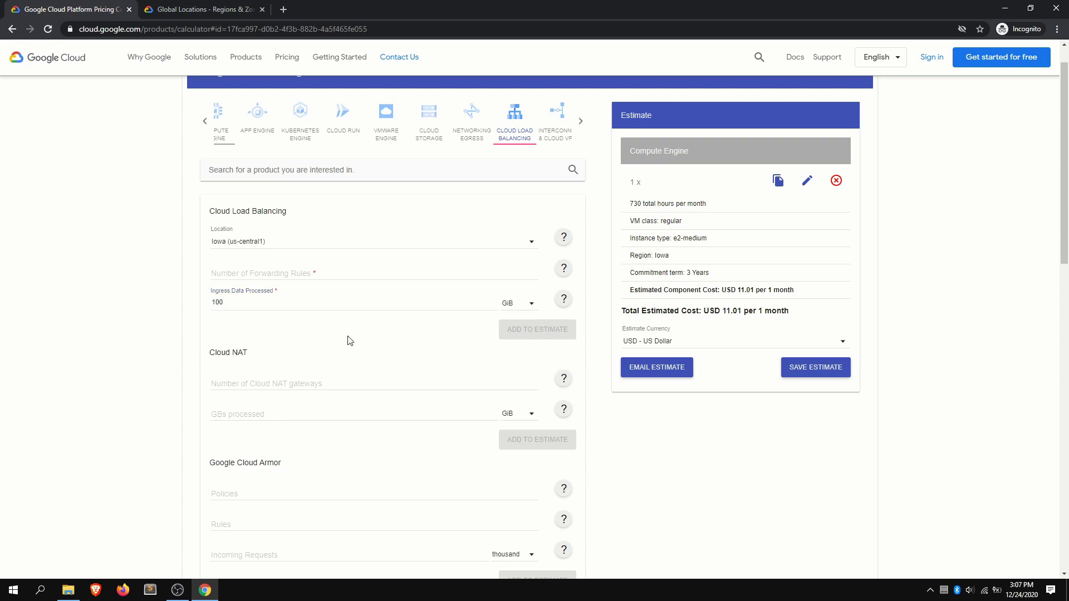
{"action": "left_click", "coordinate": [273, 277]}
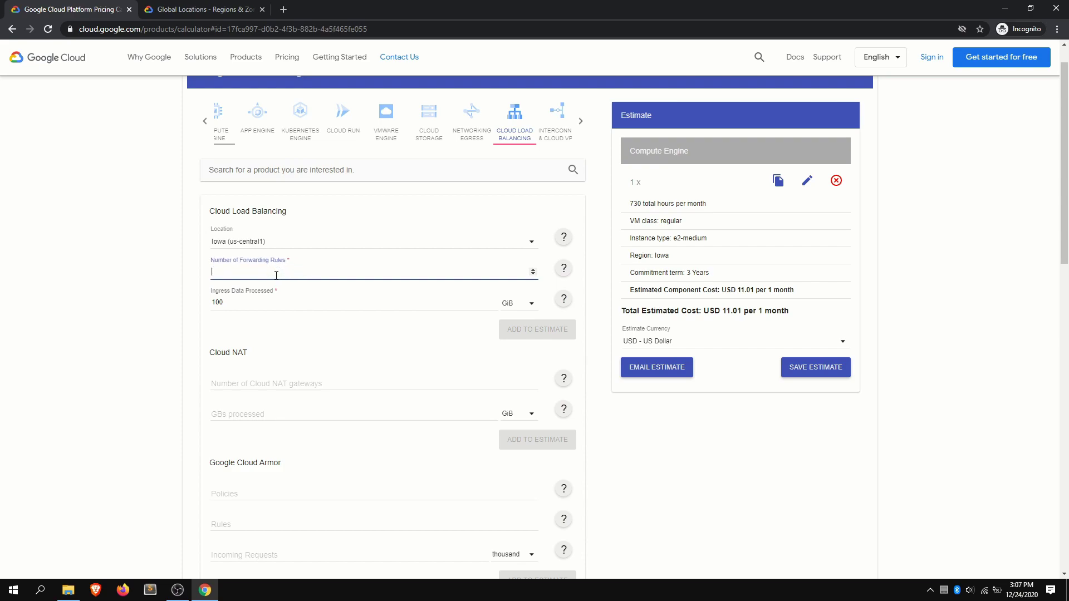
{"action": "type", "text": "0"}
{"action": "left_click", "coordinate": [288, 334]}
{"action": "left_click", "coordinate": [533, 341]}
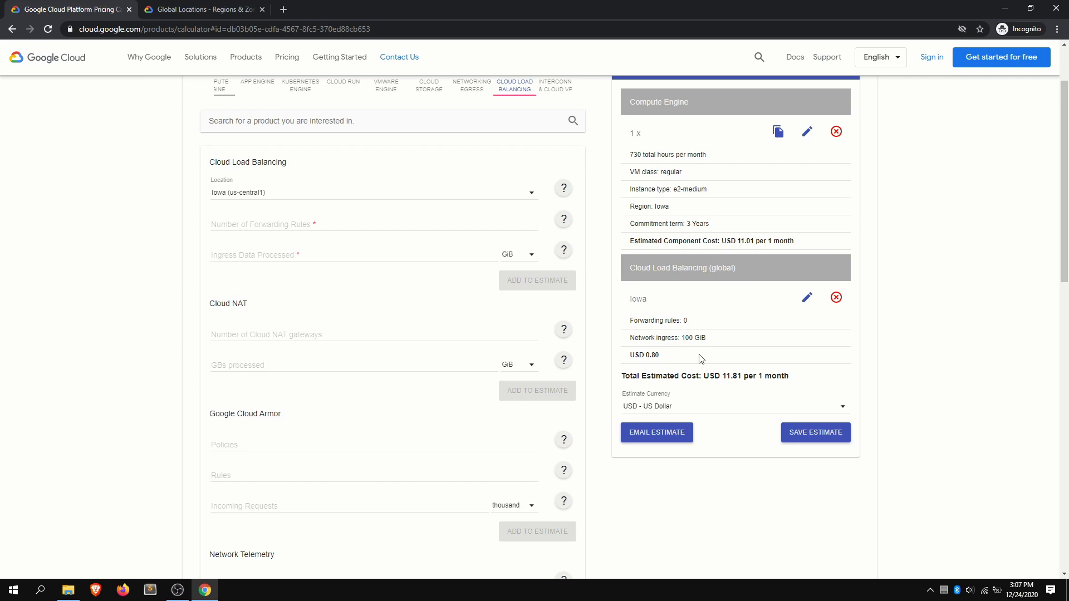
- Highlight the USD 0.80 load balancing cost and the Cloud Load Balancing (global) heading
{"action": "left_click_drag", "start_coordinate": [646, 356], "coordinate": [679, 359]}
{"action": "left_click", "coordinate": [700, 365]}
{"action": "left_click_drag", "start_coordinate": [736, 268], "coordinate": [623, 272]}
{"action": "left_click", "coordinate": [700, 271]}
- Highlight the Compute Engine heading, then view the Global Locations 'Meet our network' regions map
{"action": "left_click_drag", "start_coordinate": [631, 103], "coordinate": [706, 106]}
{"action": "left_click", "coordinate": [704, 111]}
{"action": "left_click", "coordinate": [220, 9]}
{"action": "scroll", "coordinate": [610, 233], "scroll_direction": "up", "scroll_amount": 3}
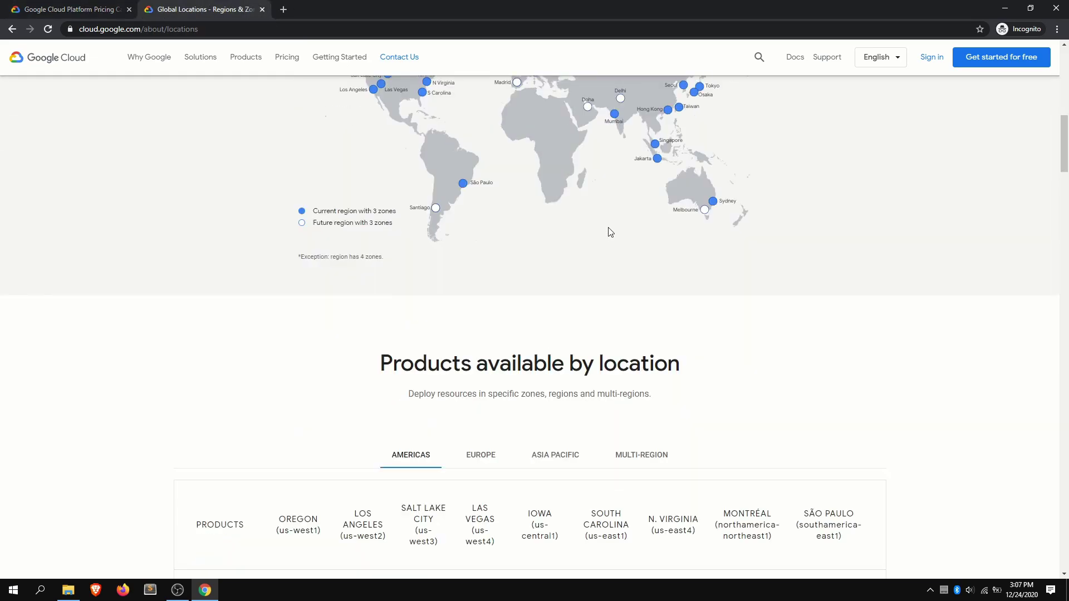
{"action": "scroll", "coordinate": [611, 233], "scroll_direction": "up", "scroll_amount": 5}
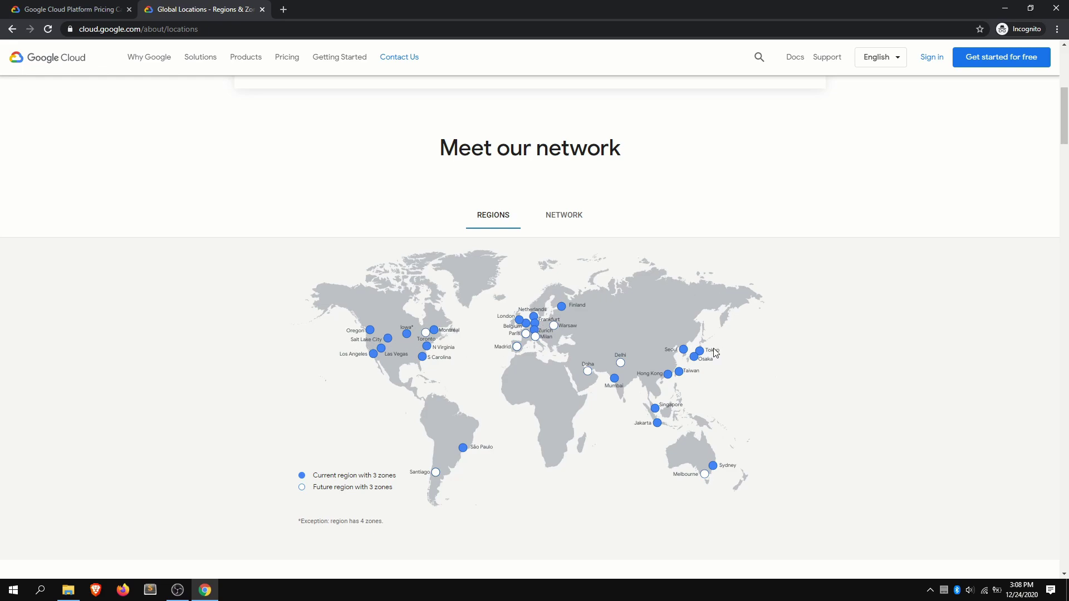
- Change the Compute Engine entry to 4 instances and re-add it, reaching USD 44.83 monthly
{"action": "left_click", "coordinate": [83, 8]}
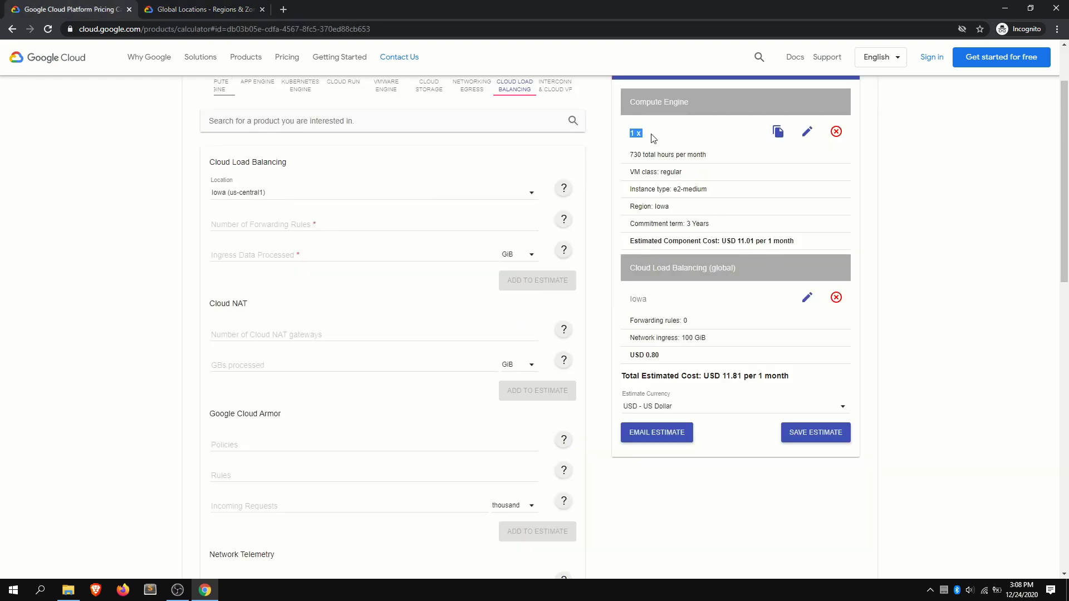
{"action": "left_click", "coordinate": [807, 133]}
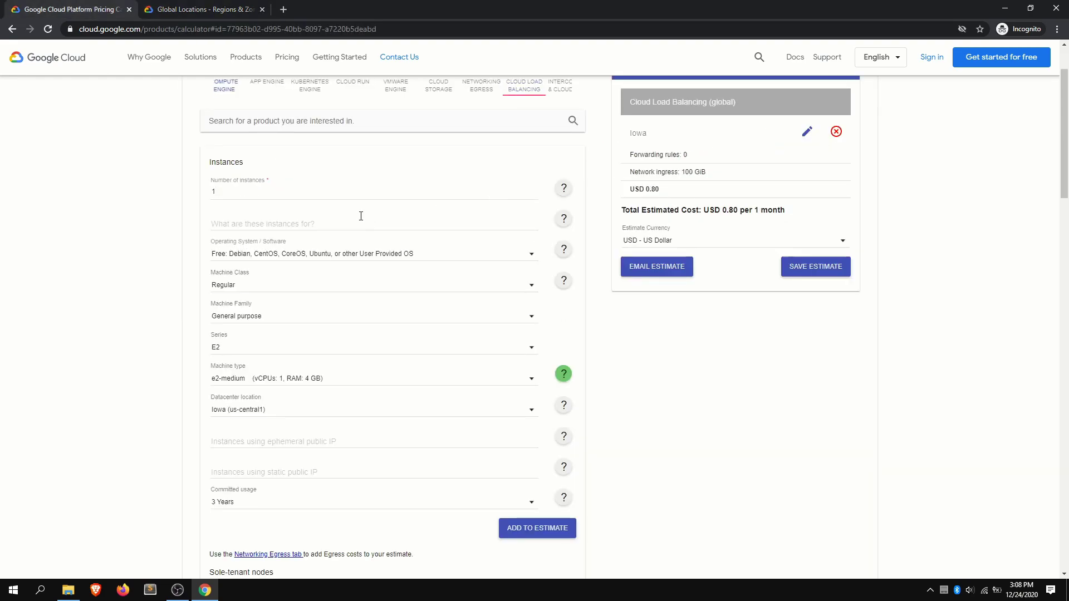
{"action": "type", "text": "4"}
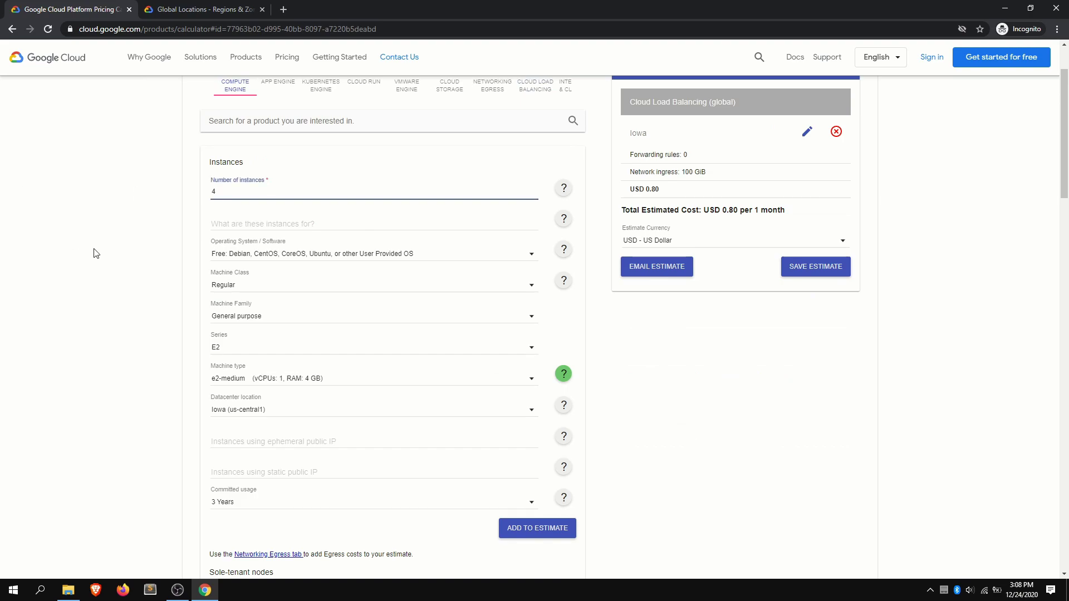
{"action": "left_click", "coordinate": [529, 530]}
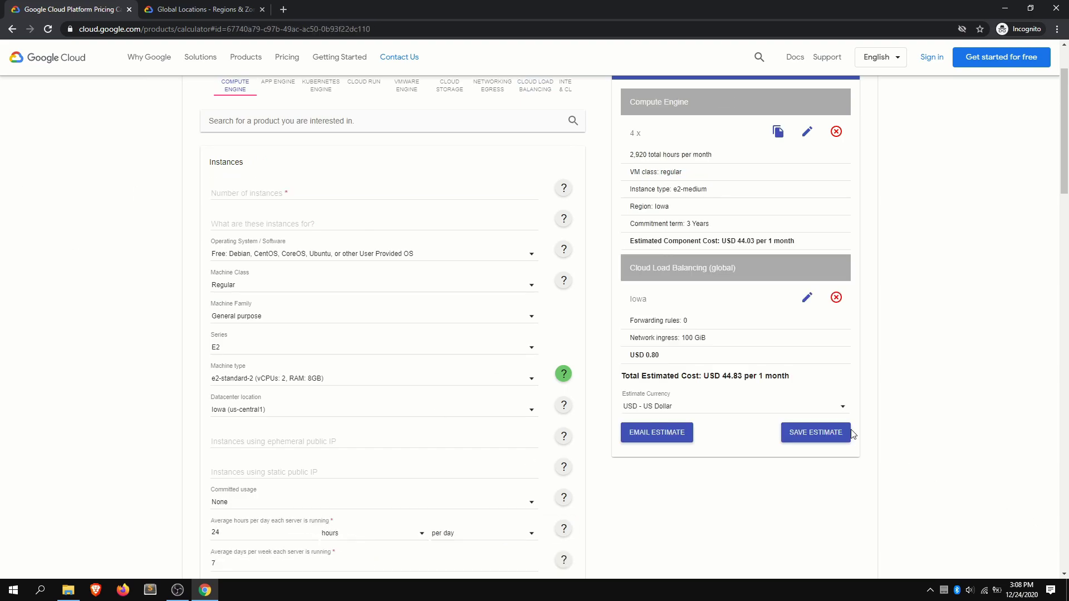
{"action": "left_click_drag", "start_coordinate": [715, 377], "coordinate": [838, 380]}
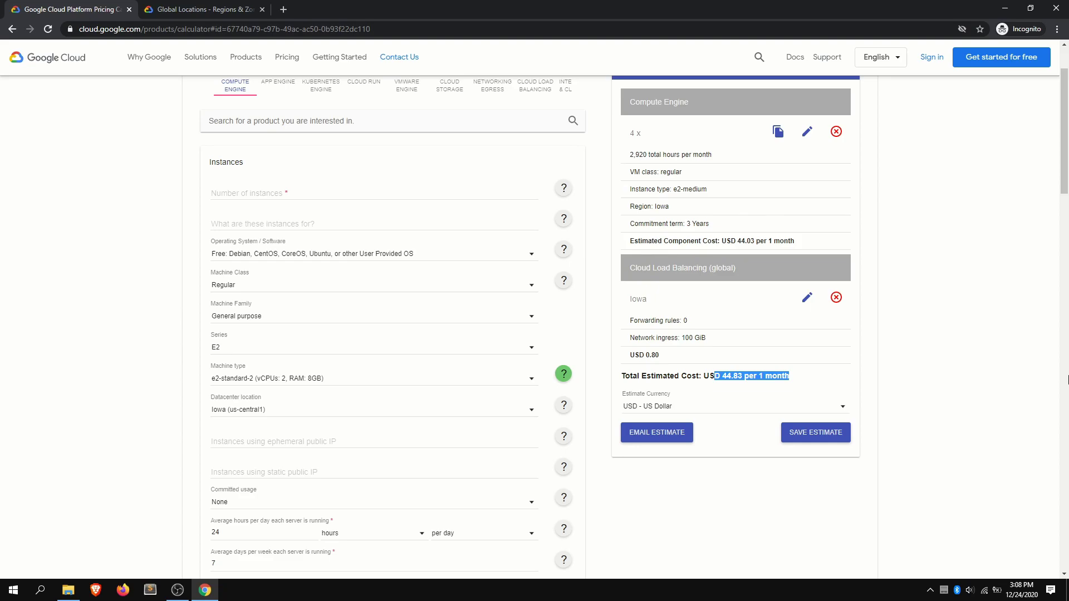